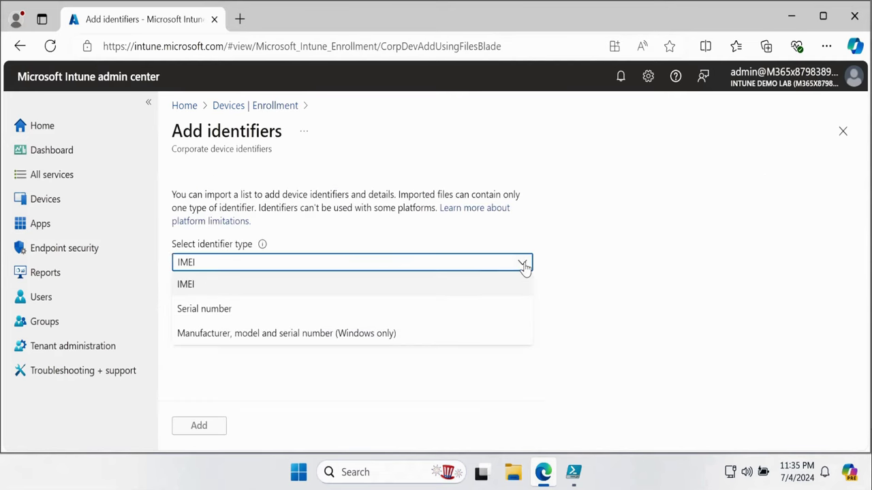
- Select the 'Manufacturer, model and serial number (Windows only)' identifier type and reveal Import identifiers
{"action": "left_click", "coordinate": [361, 334]}
{"action": "scroll", "coordinate": [545, 298], "scroll_direction": "down", "scroll_amount": 2}
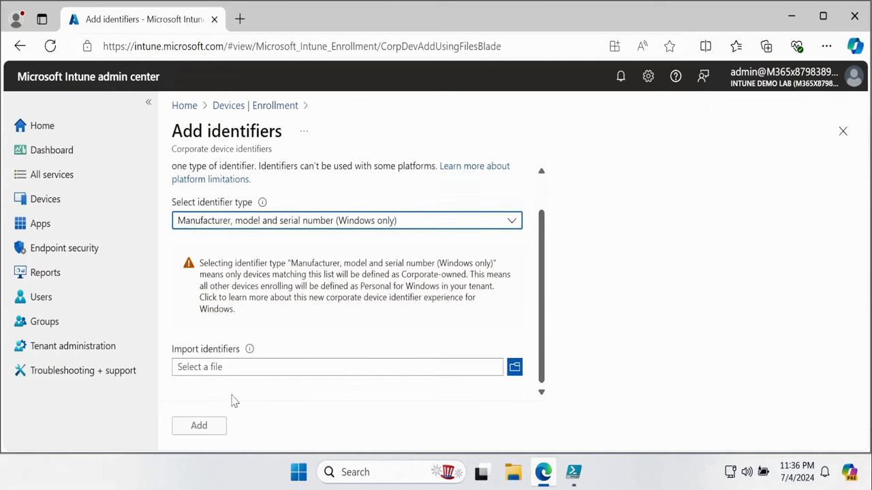